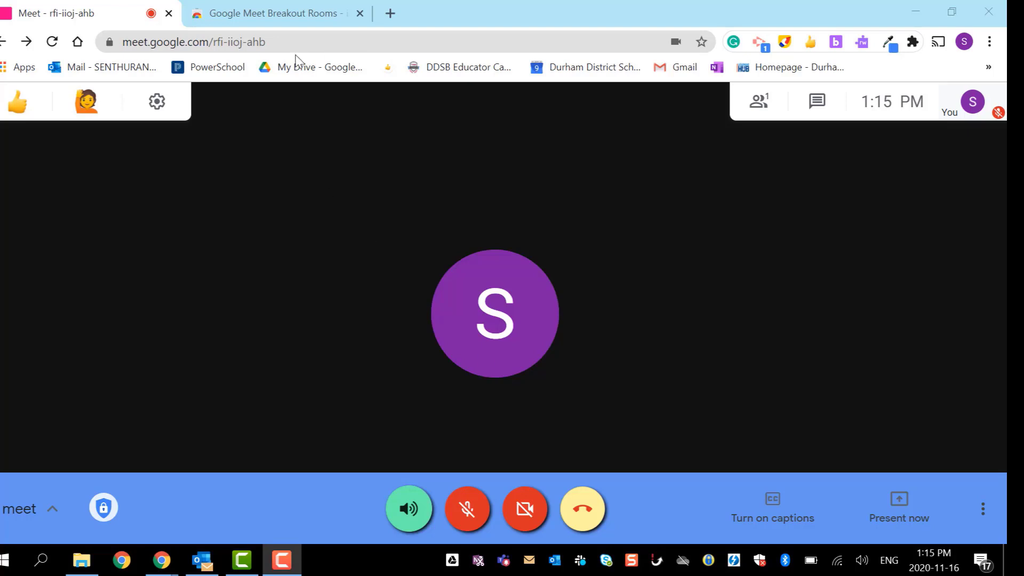
- Focus Chrome on the Google Meet Breakout Rooms extension's Web Store page
click(283, 24)
click(281, 19)
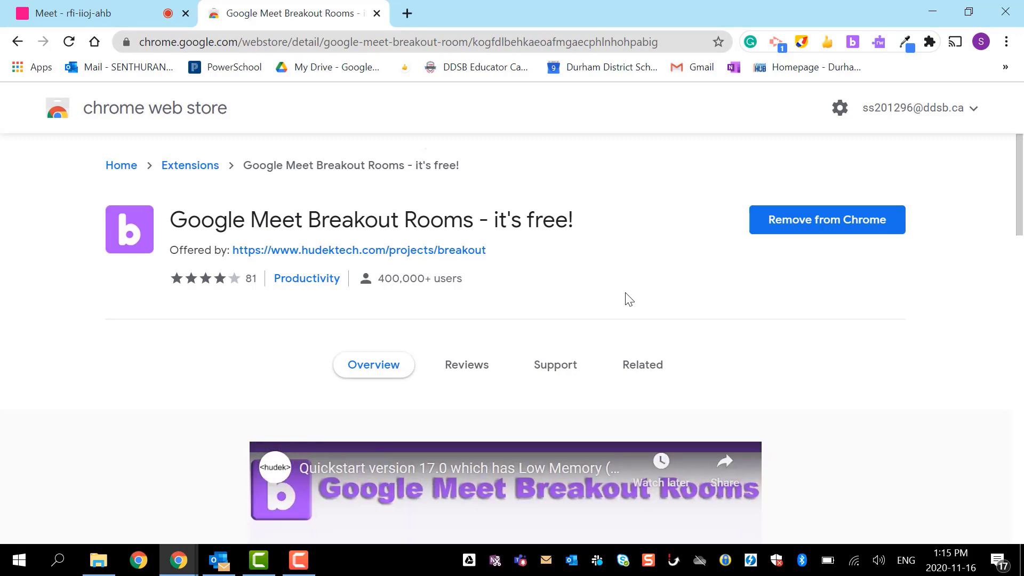
- Return to the Meet call and launch the pinned Breakout Rooms extension window
click(111, 13)
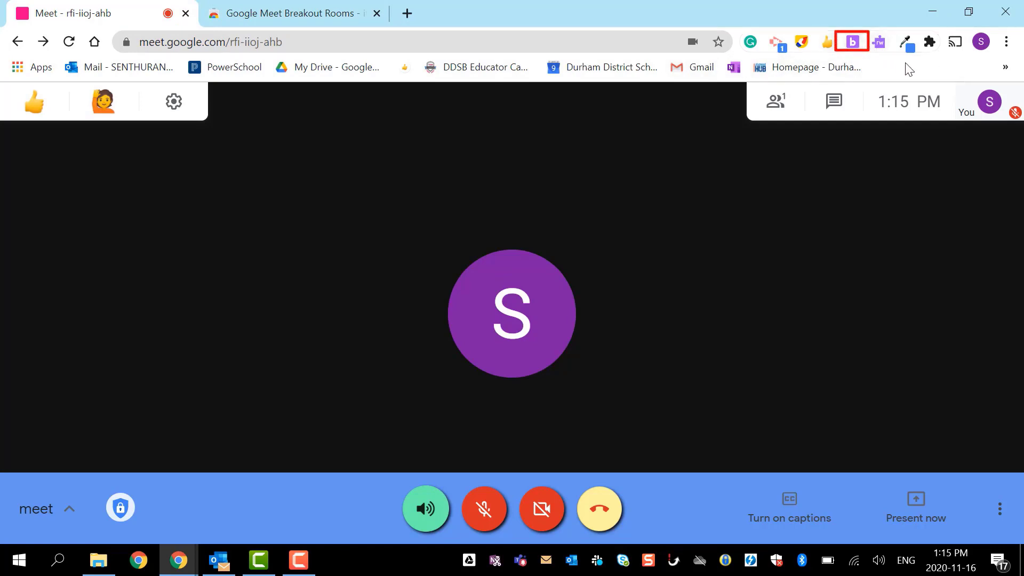
click(930, 41)
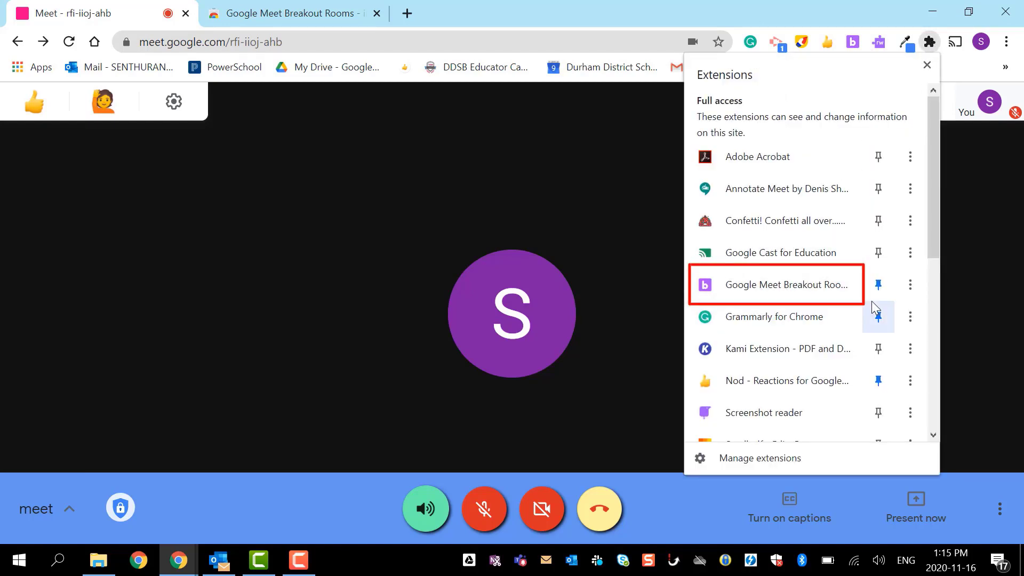
click(854, 43)
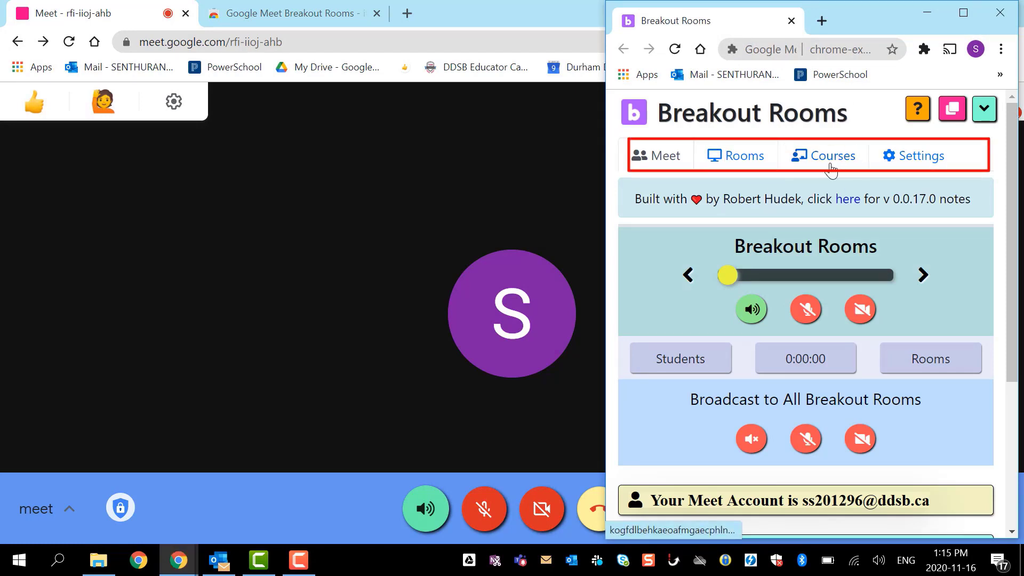
- Show the extension's Settings, with rooms displayed as Tabs in the same window (max 5)
click(920, 159)
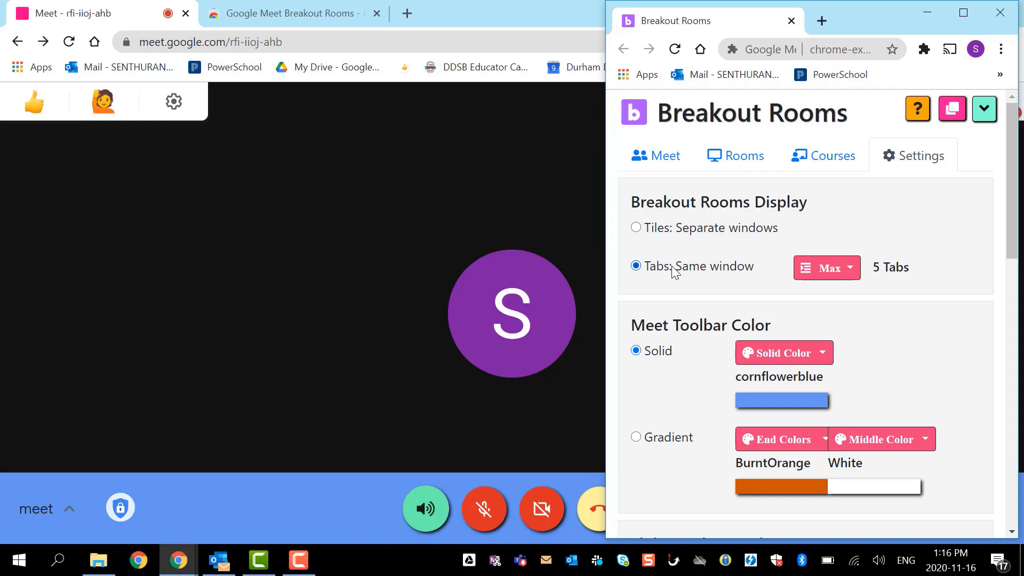
- Delete rooms R2 and R1 from the Rooms list, leaving only Main
click(748, 163)
scroll(738, 303, down, 2)
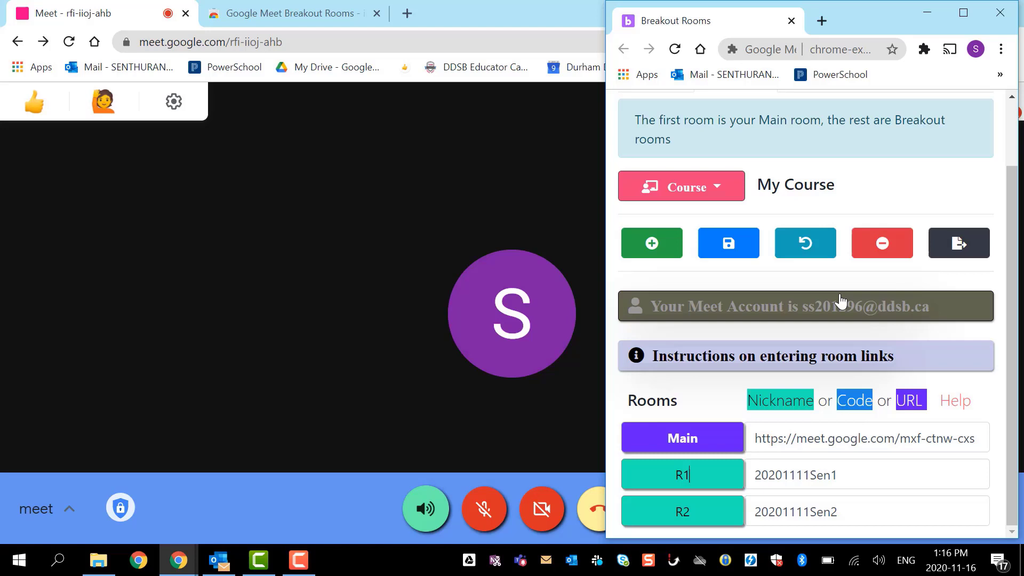
click(889, 247)
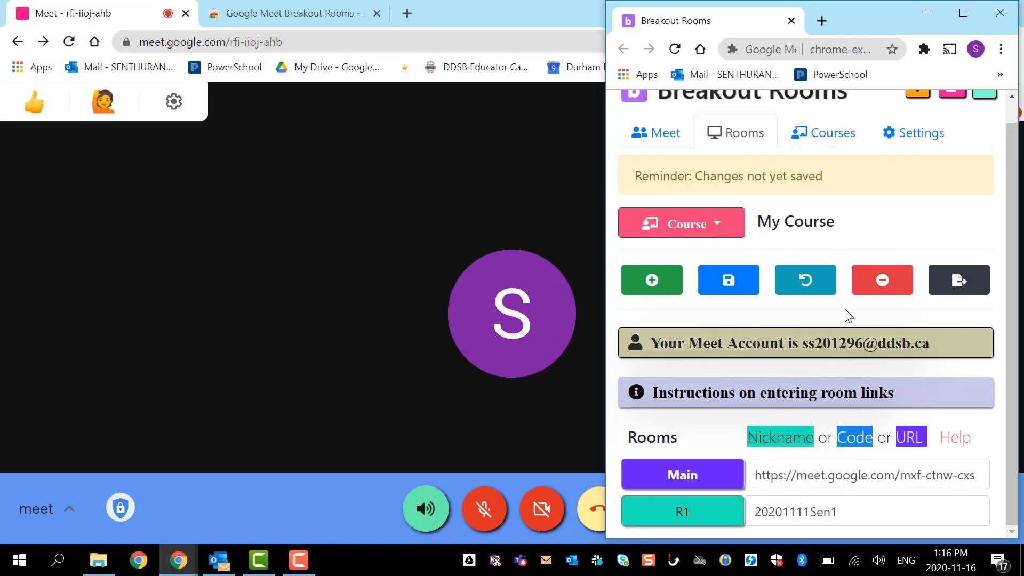
click(885, 276)
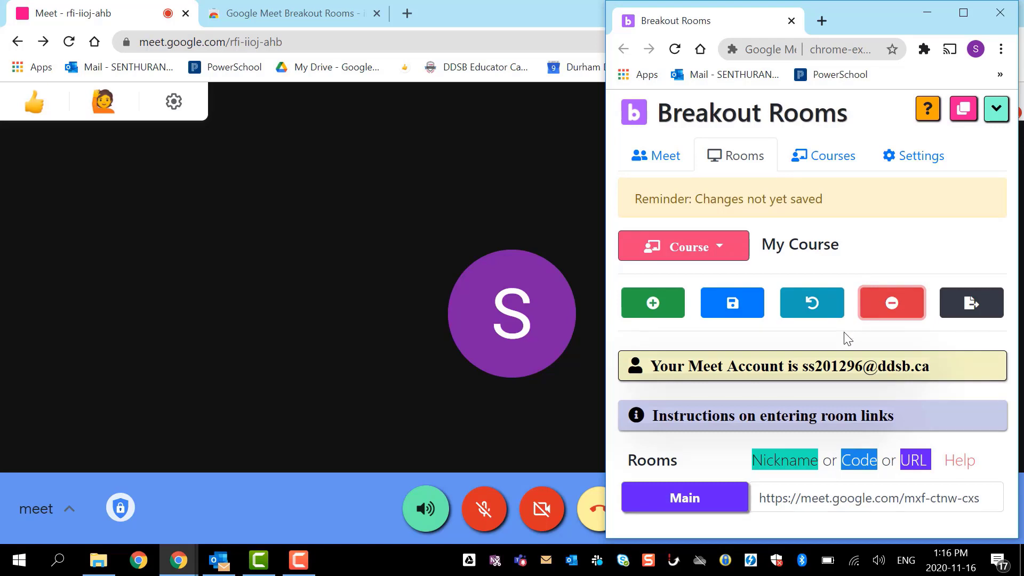
- Add three room rows under Main and name them R1, R2 and R3
click(644, 304)
scroll(644, 304, down, 2)
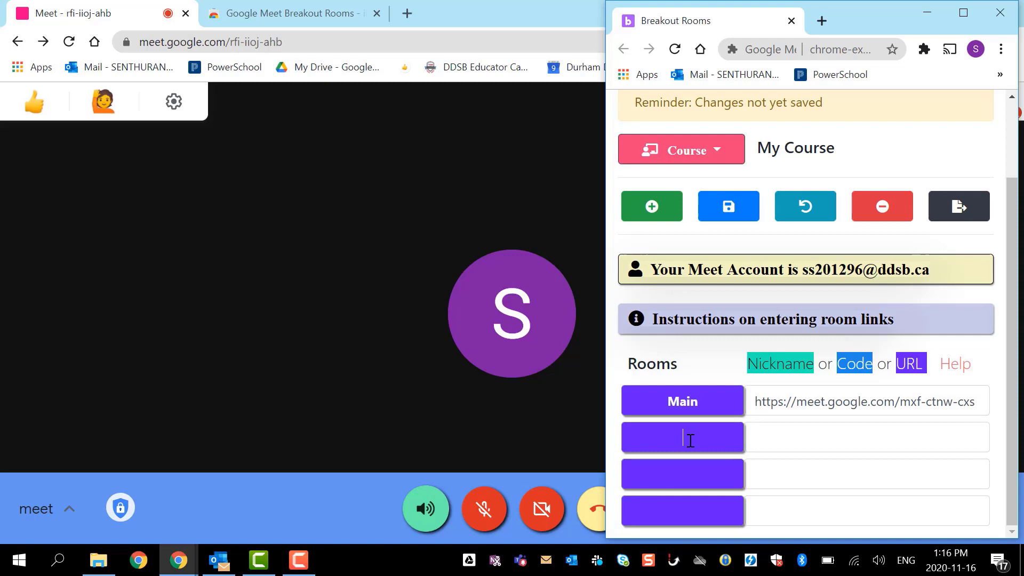
text(R1)
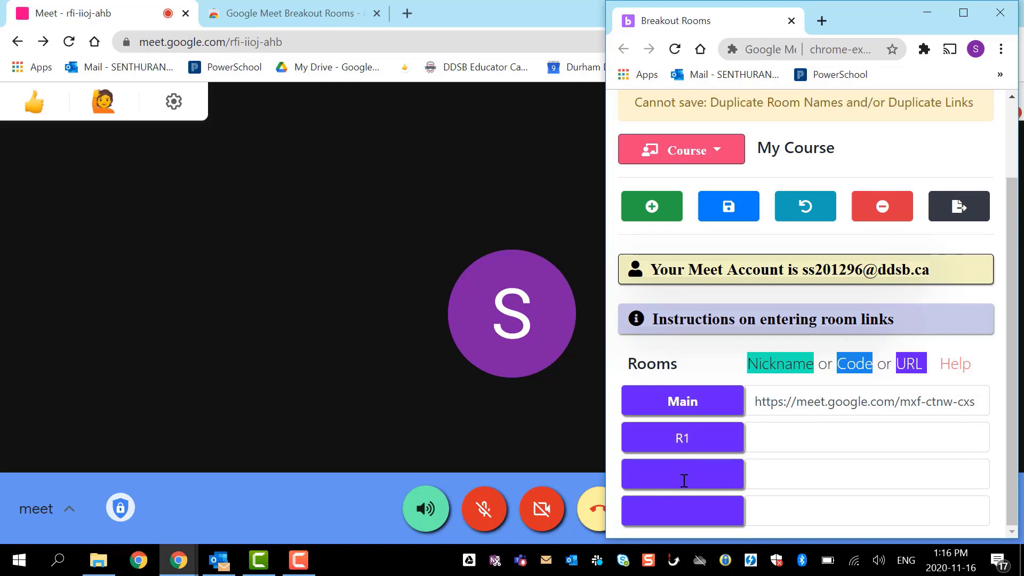
text(R2)
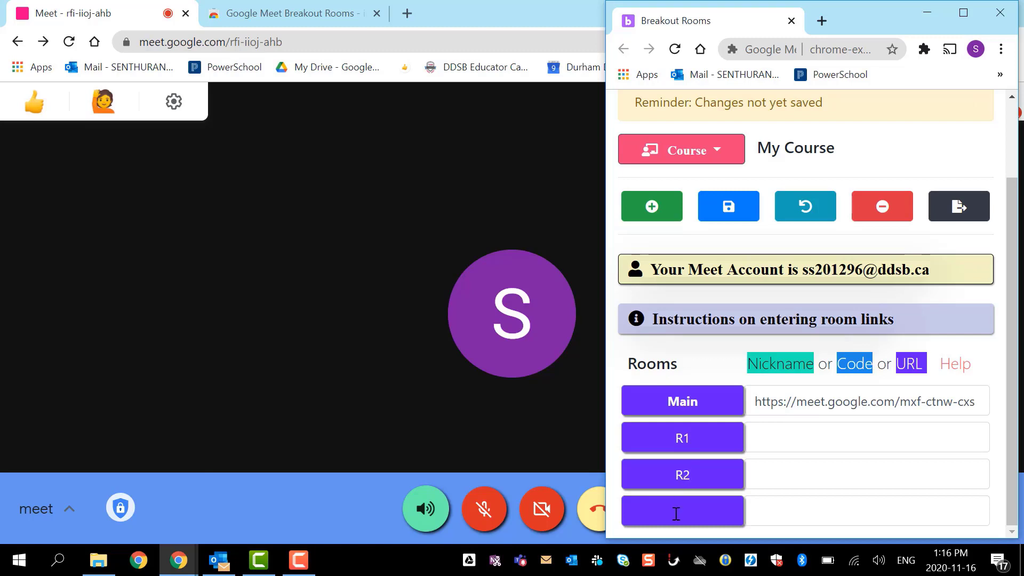
click(676, 514)
text(R3)
click(788, 434)
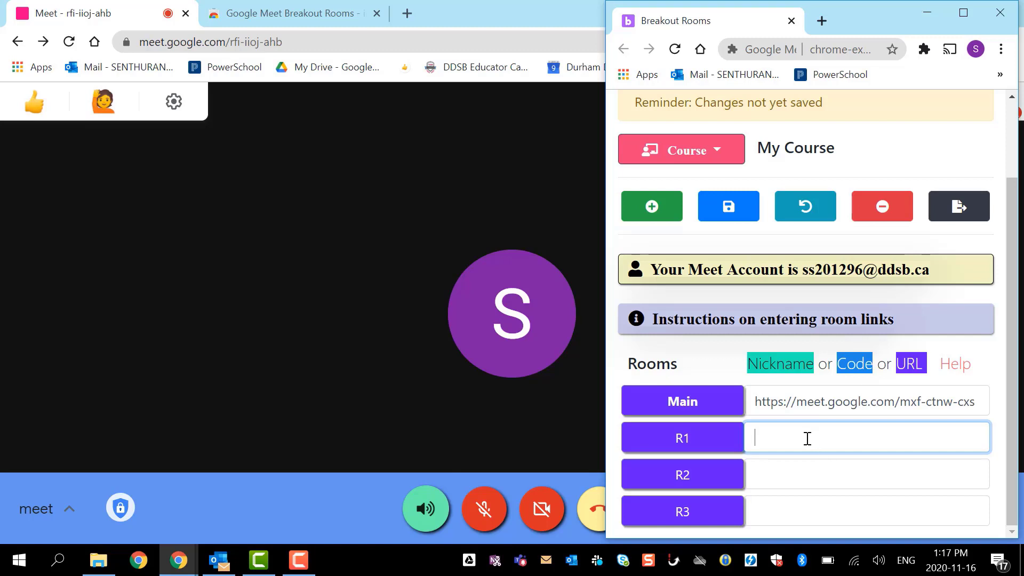
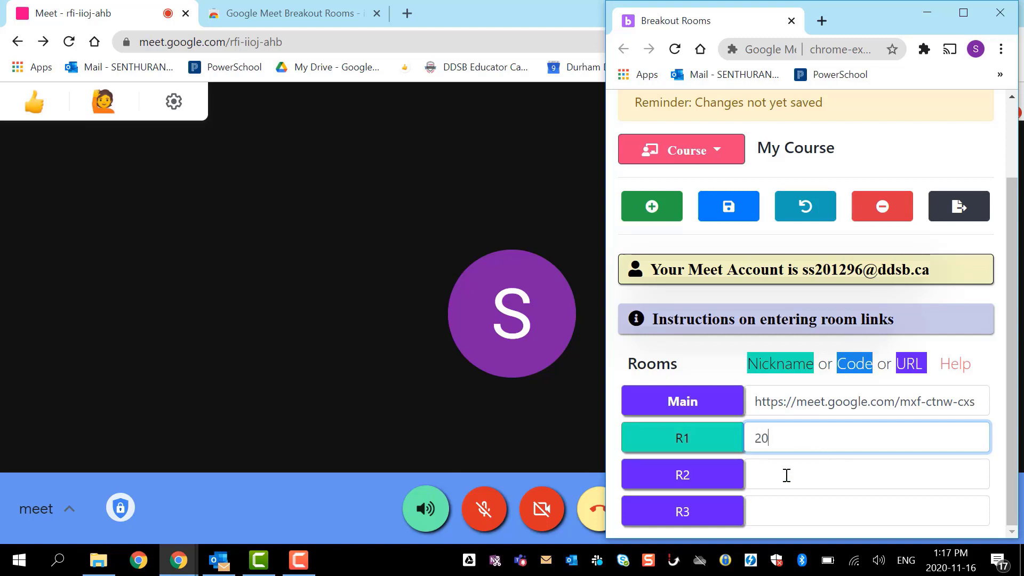
click(785, 481)
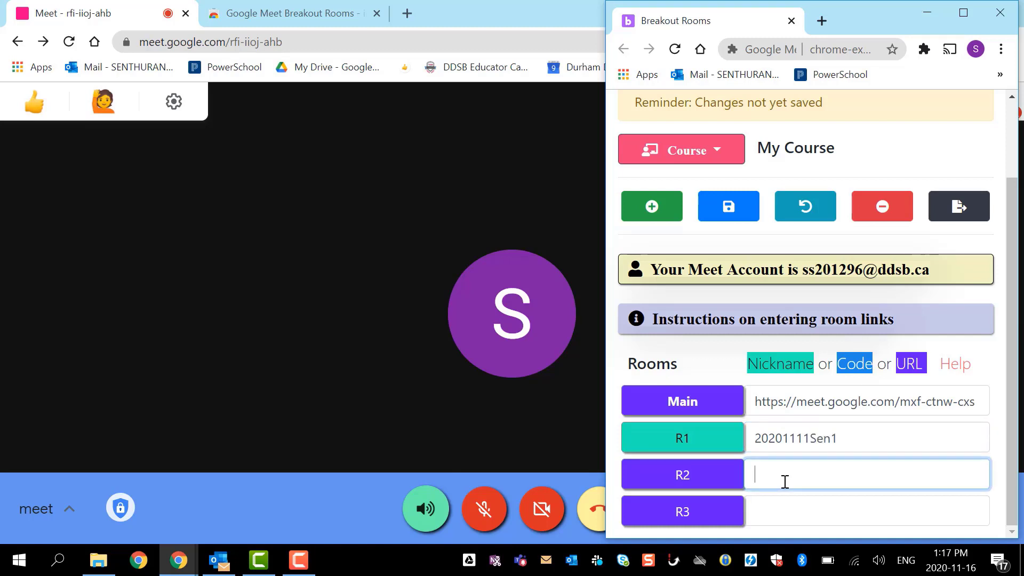
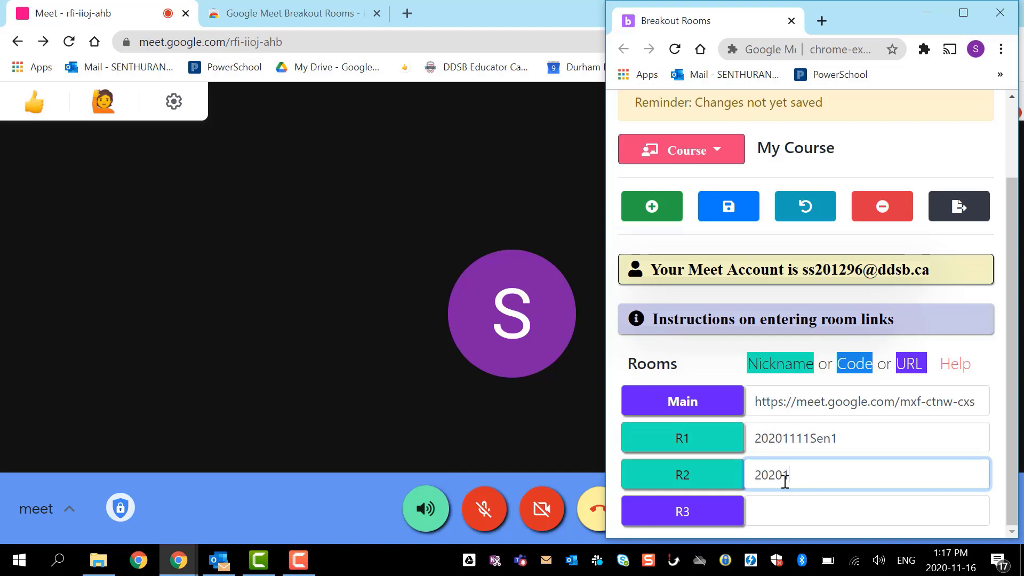
click(773, 514)
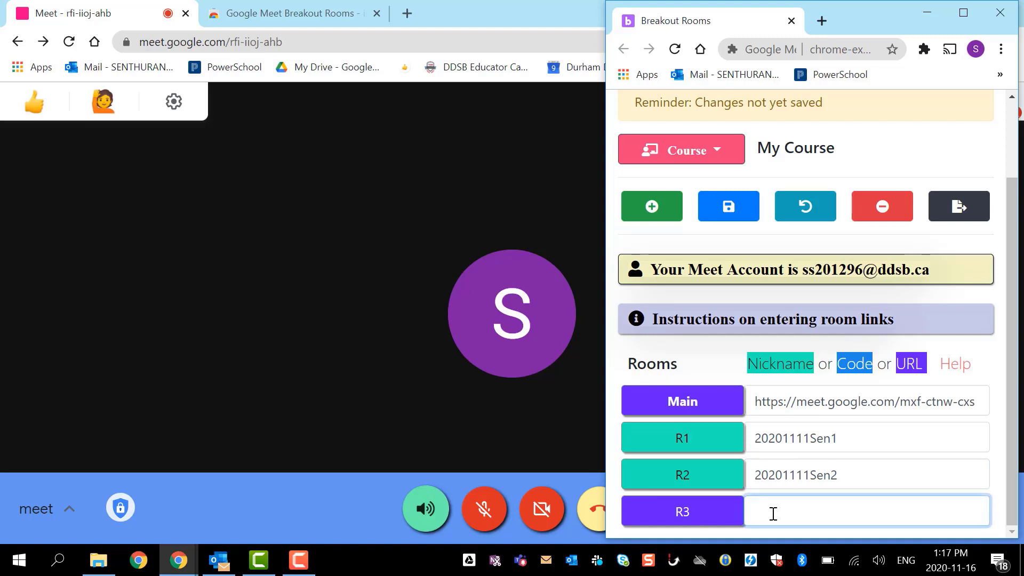
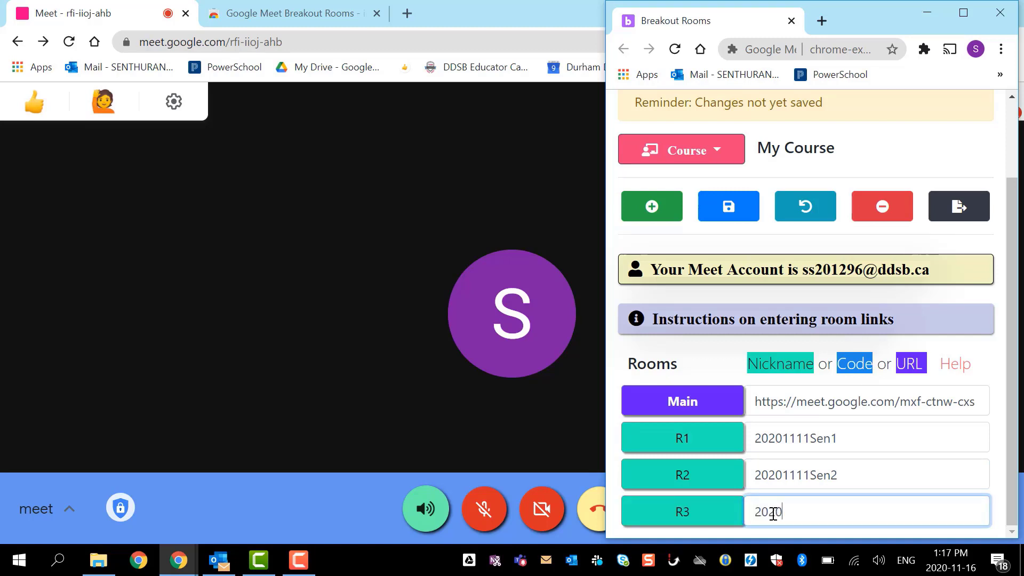
click(727, 206)
click(736, 205)
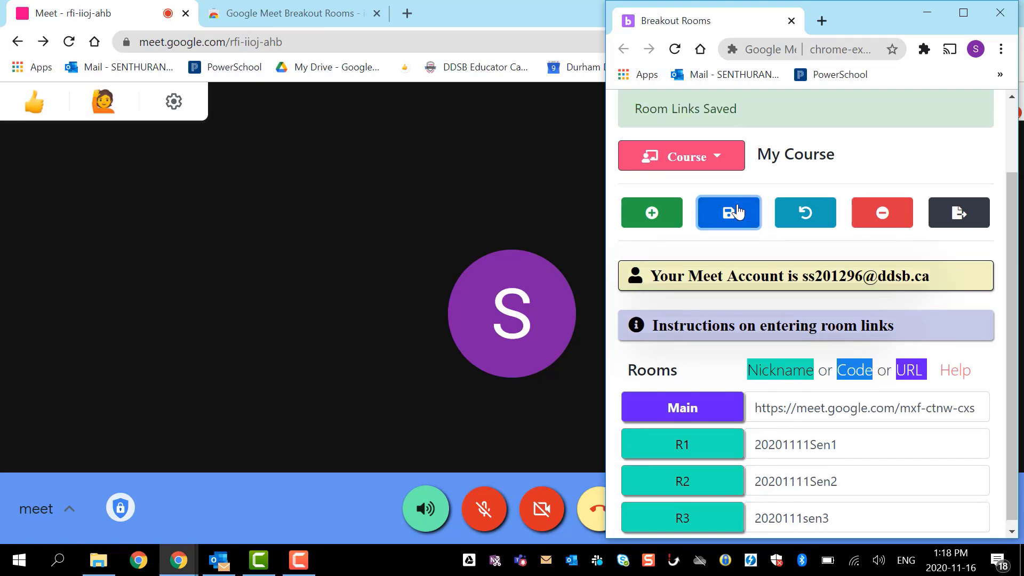
- On the Meet section, expand the class-start options and keep the breakout count at 3
click(652, 156)
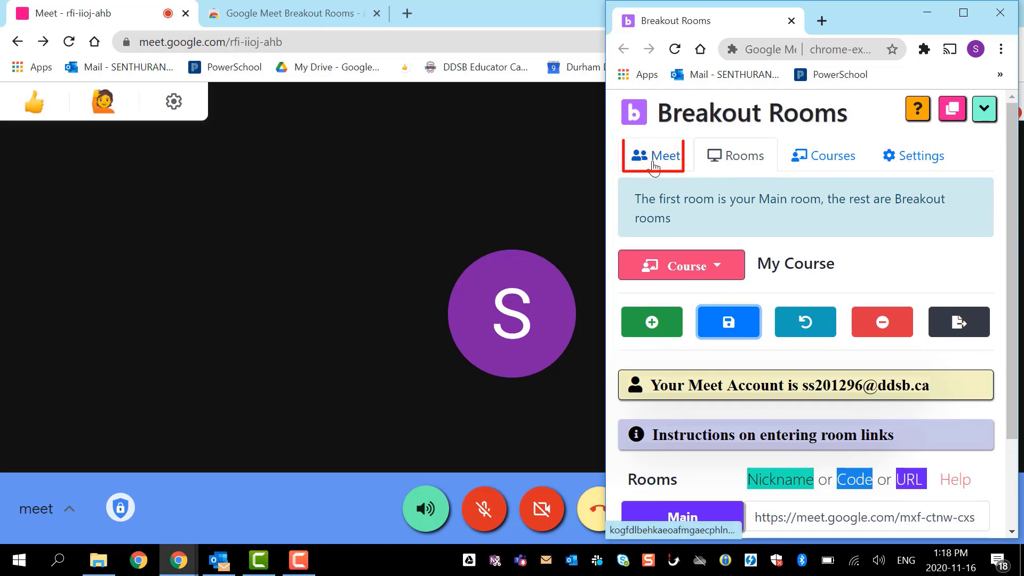
scroll(664, 267, down, 4)
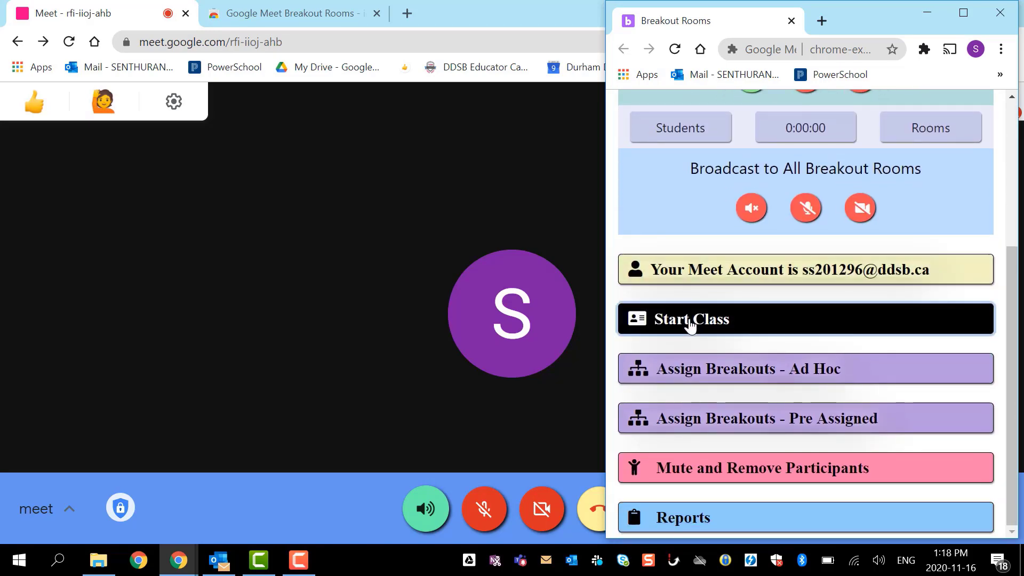
click(689, 322)
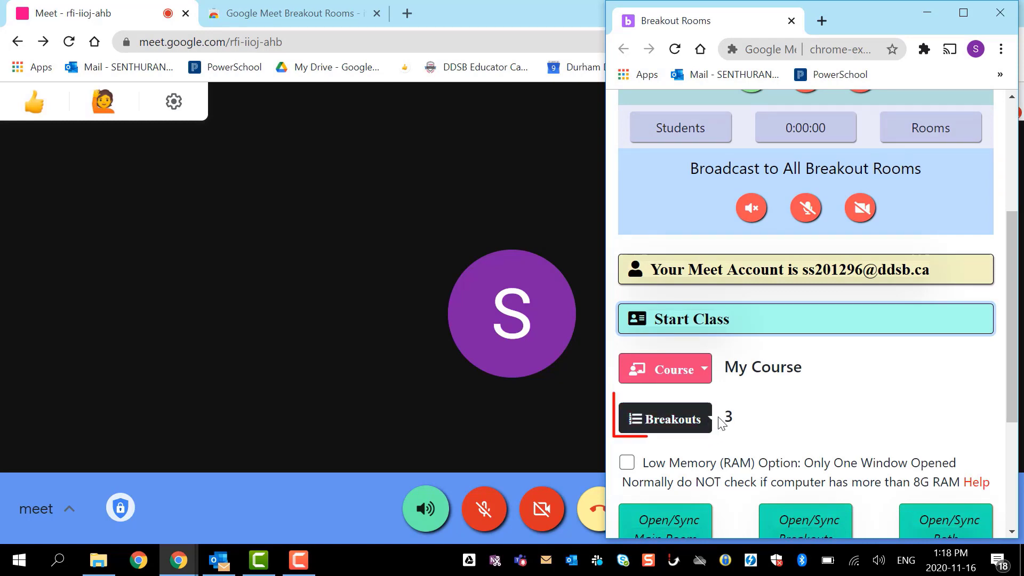
click(684, 432)
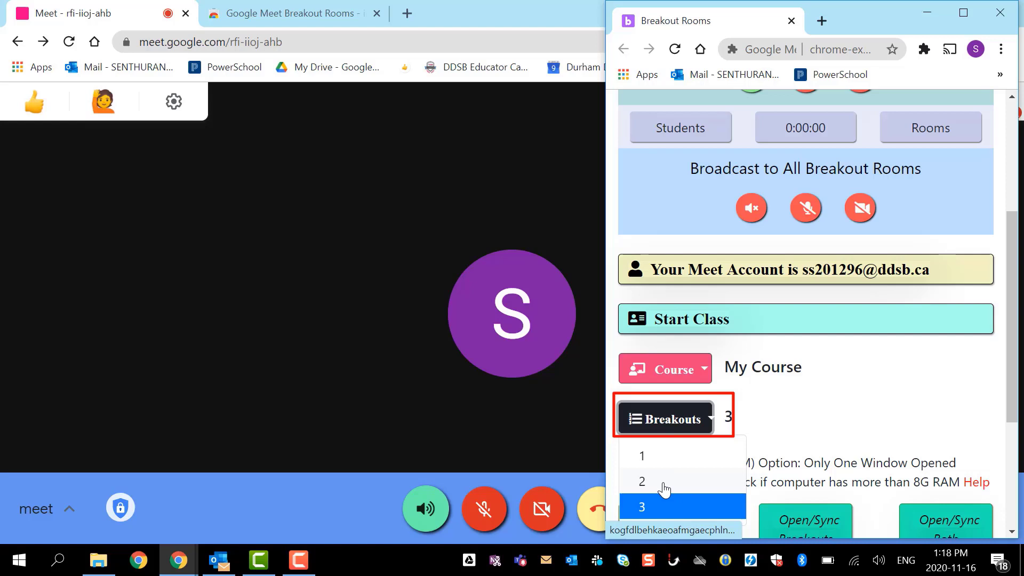
click(767, 408)
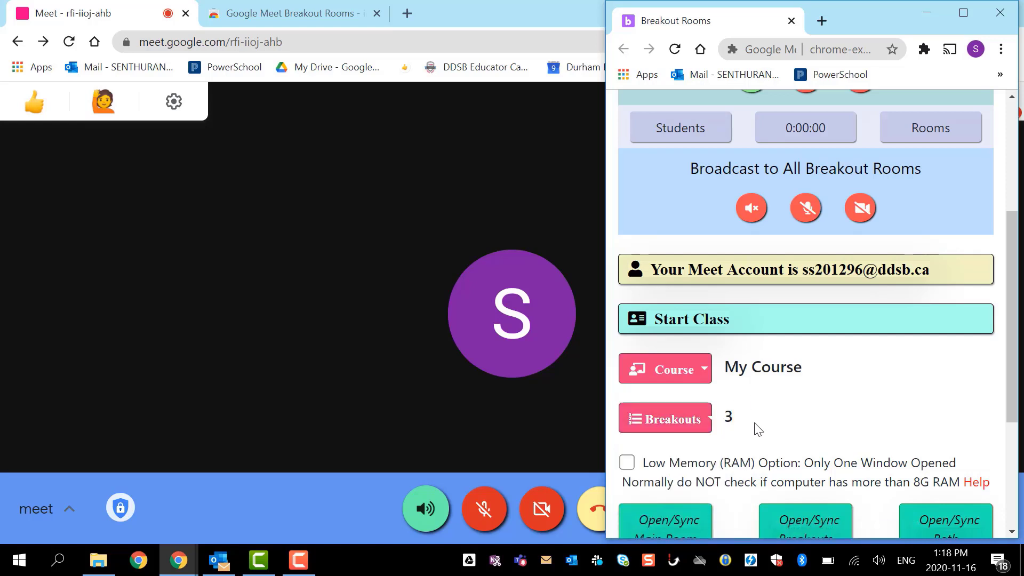
scroll(759, 430, down, 1)
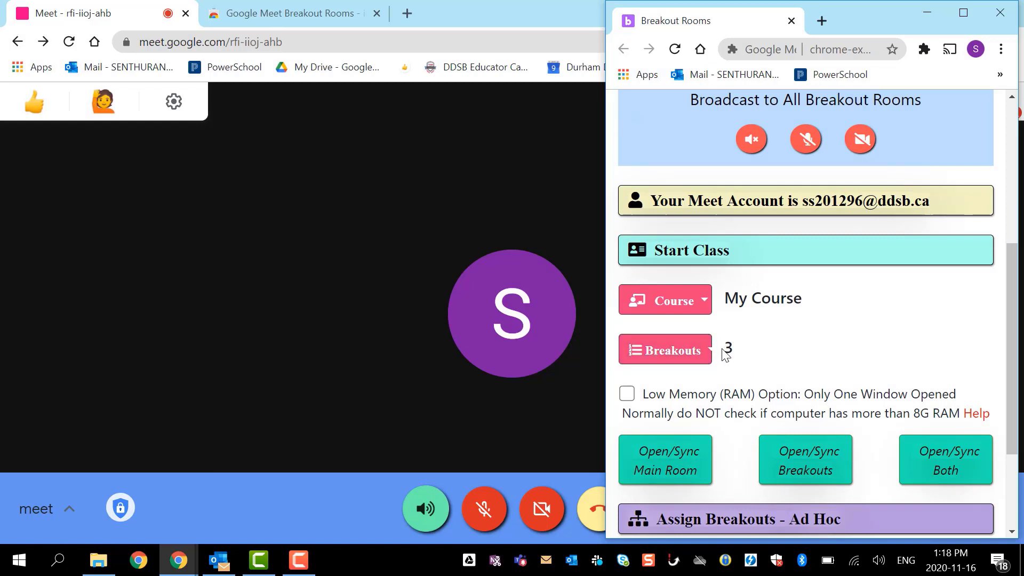
scroll(727, 356, down, 2)
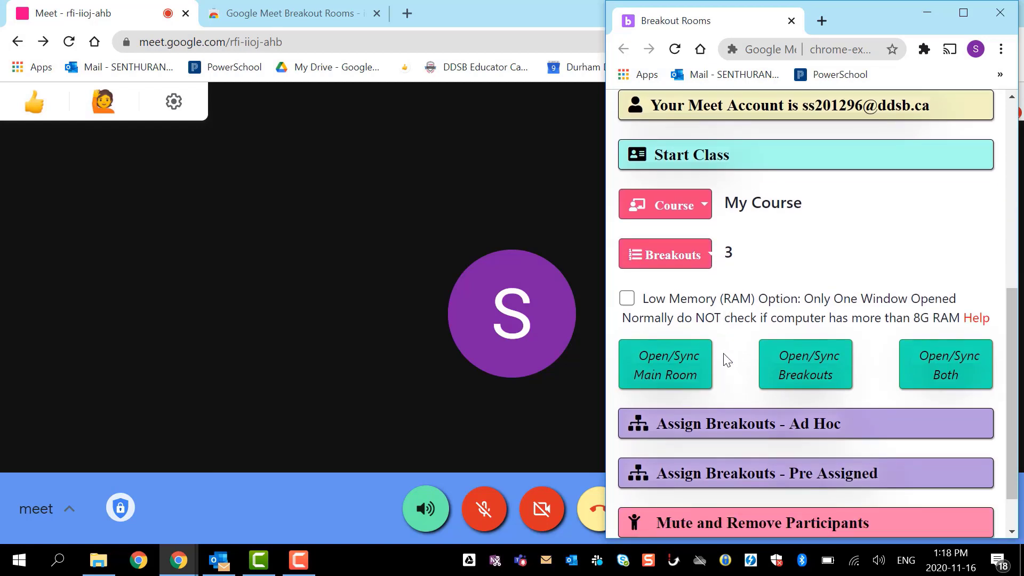
scroll(728, 360, down, 1)
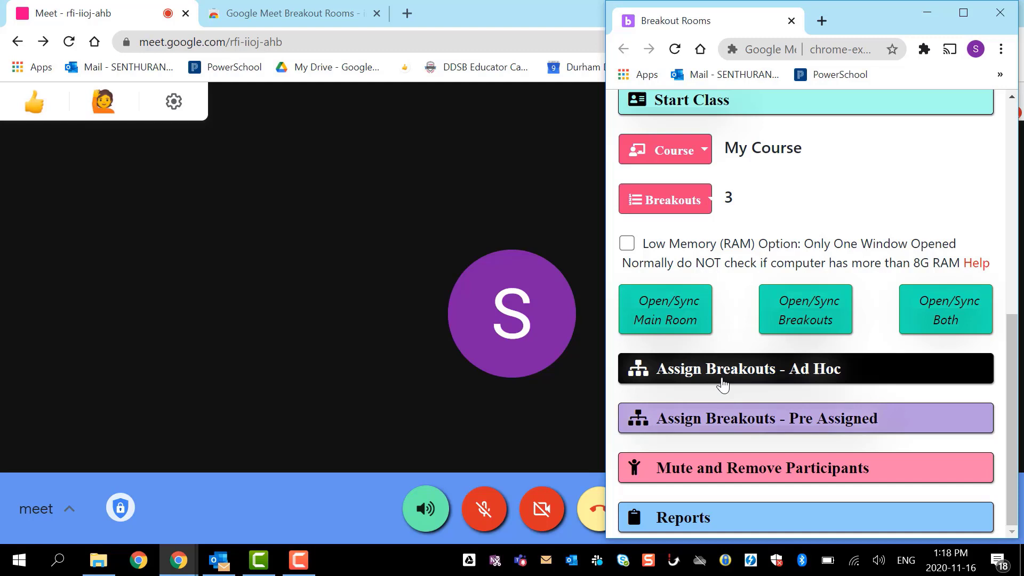
- Copy the breakout room links from the pre-assigned instructions and open all three rooms as Meet tabs
click(699, 419)
scroll(697, 366, down, 7)
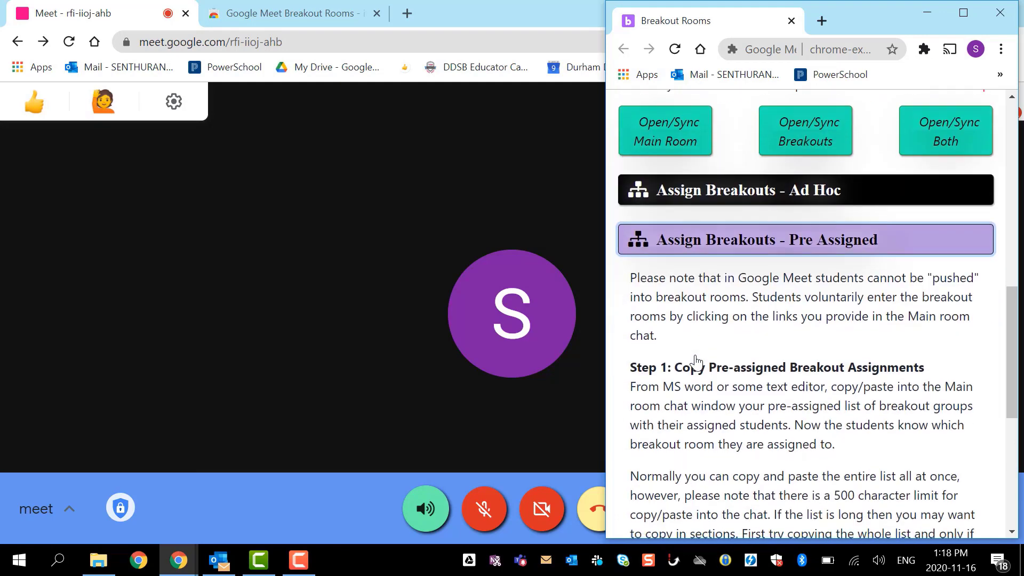
scroll(697, 363, down, 3)
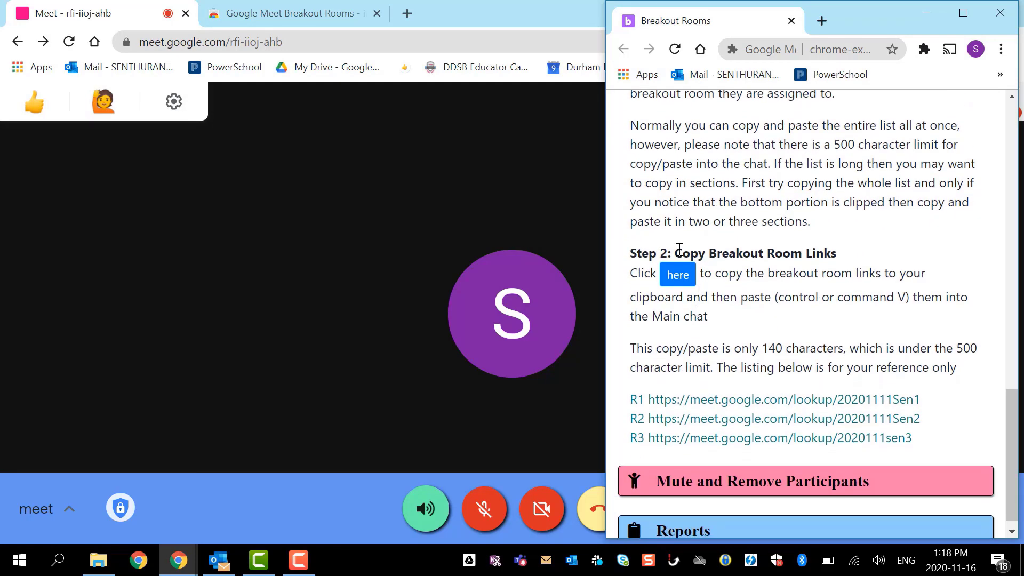
click(674, 275)
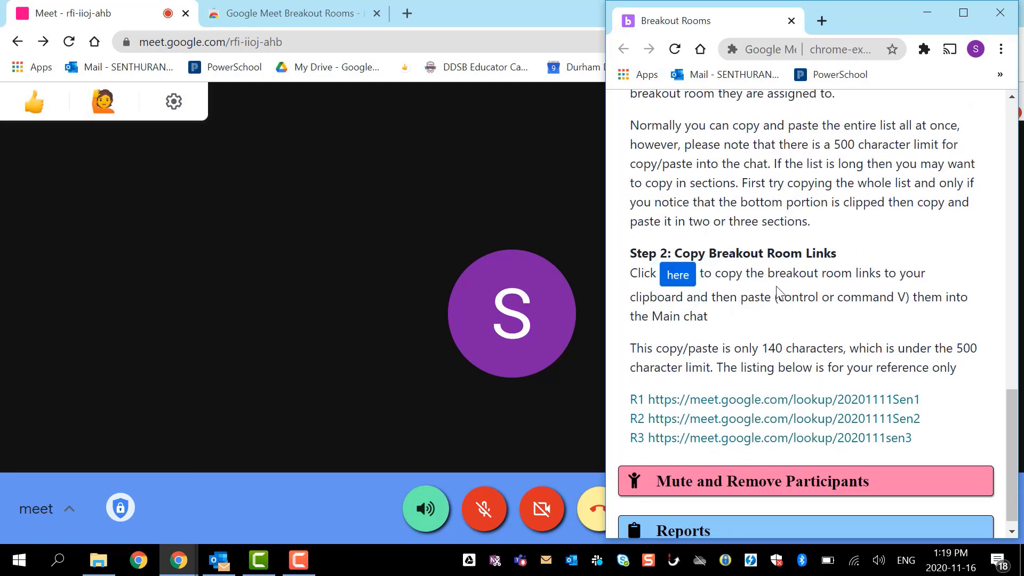
scroll(753, 307, up, 7)
scroll(753, 306, up, 3)
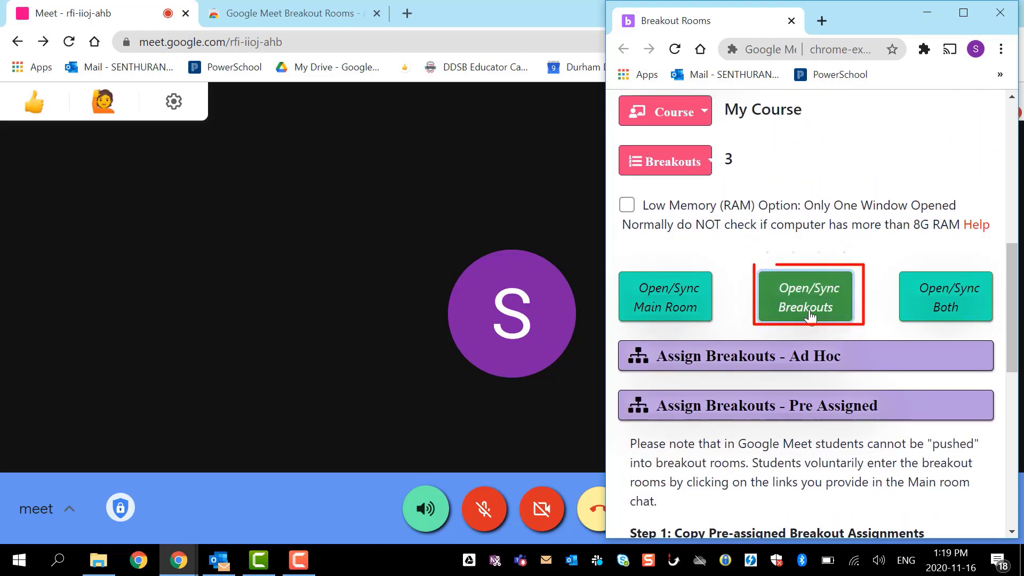
click(811, 316)
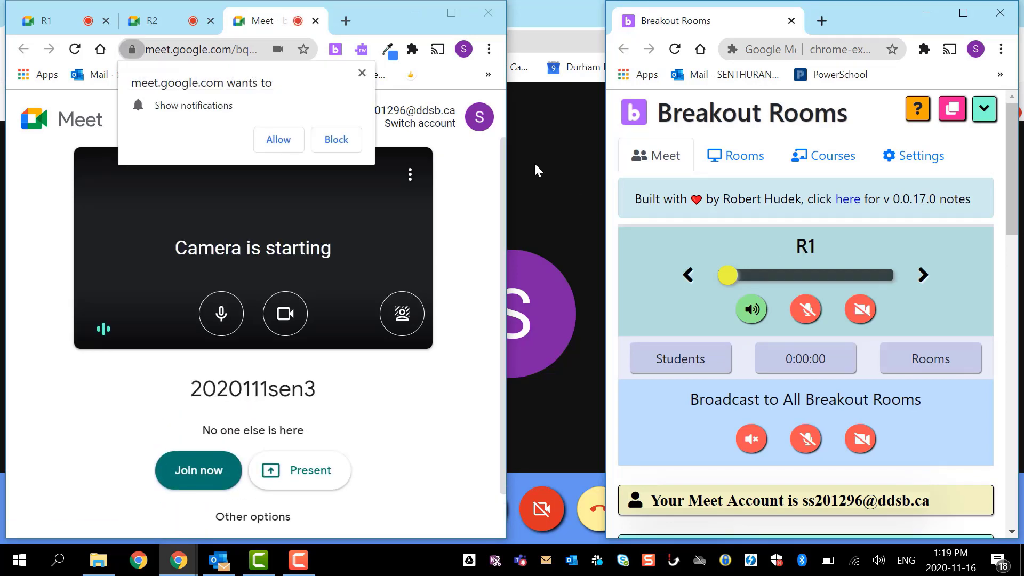
- Allow Meet notifications so the R3 tab joins its live call
click(275, 139)
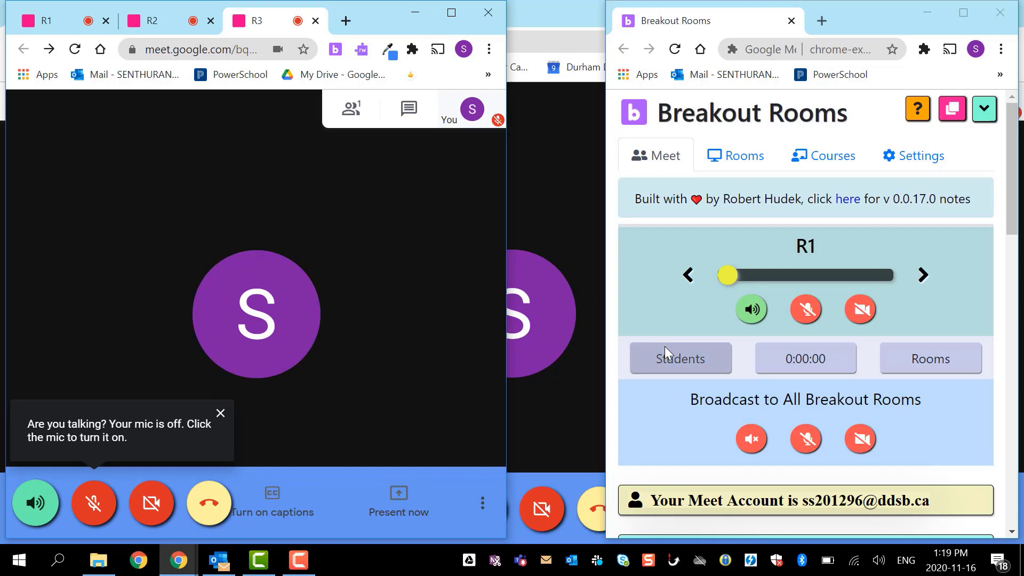
scroll(879, 429, down, 1)
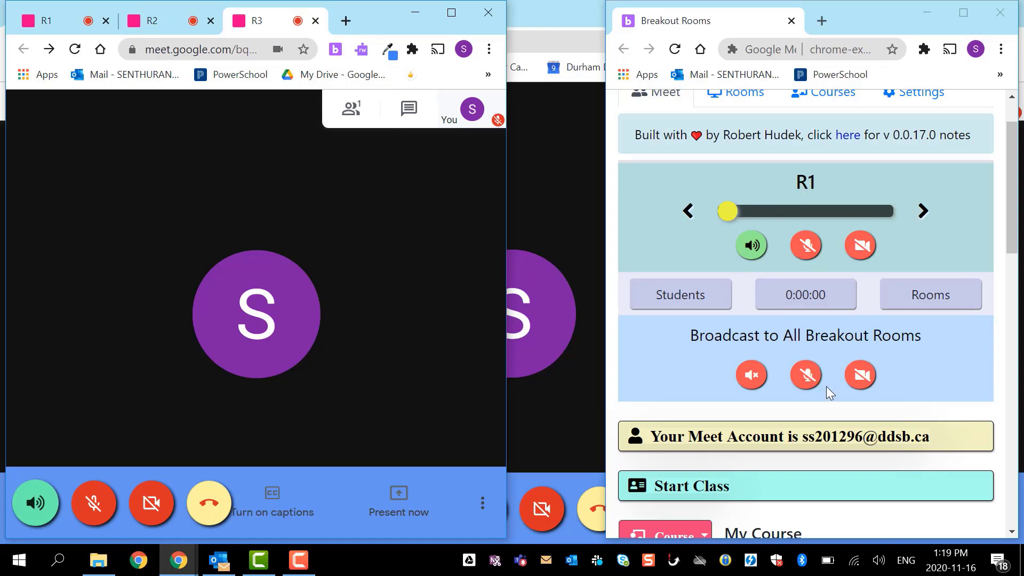
- Broadcast the microphone on then off, and the speaker unmuted then muted, to all breakout rooms
click(808, 376)
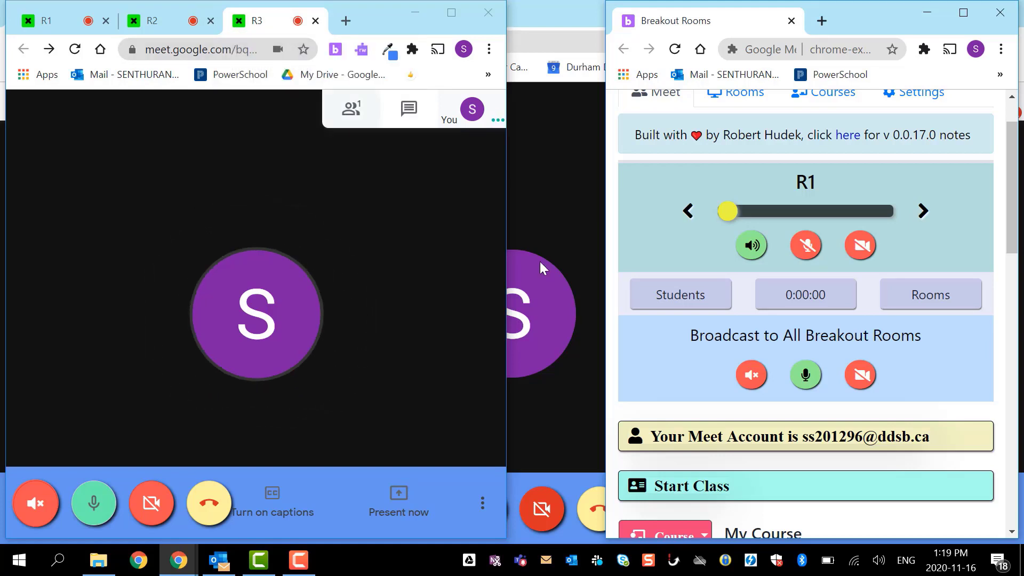
click(805, 383)
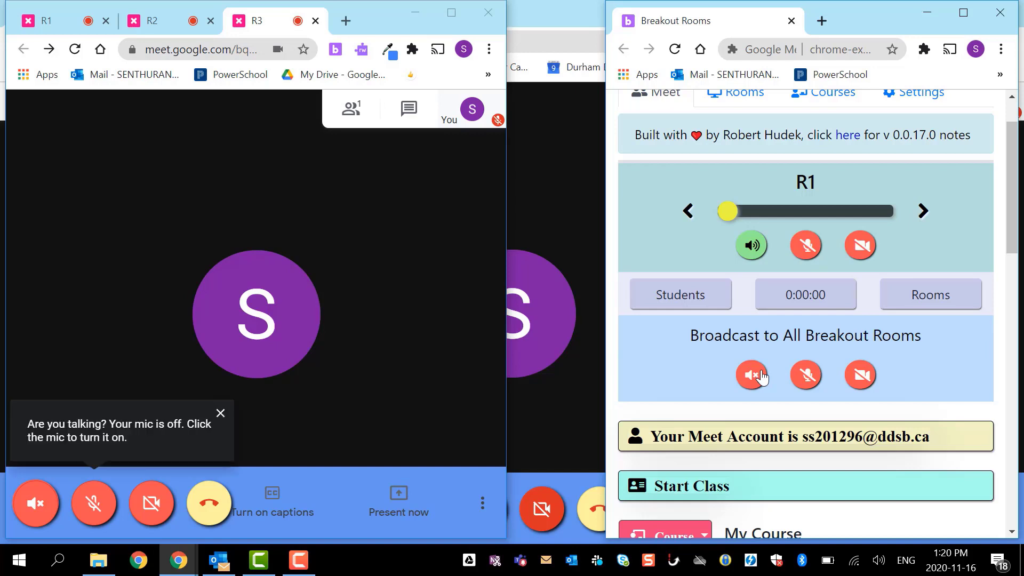
click(760, 376)
click(760, 376)
- Toggle R1's microphone on and off, then its camera on and off
click(805, 253)
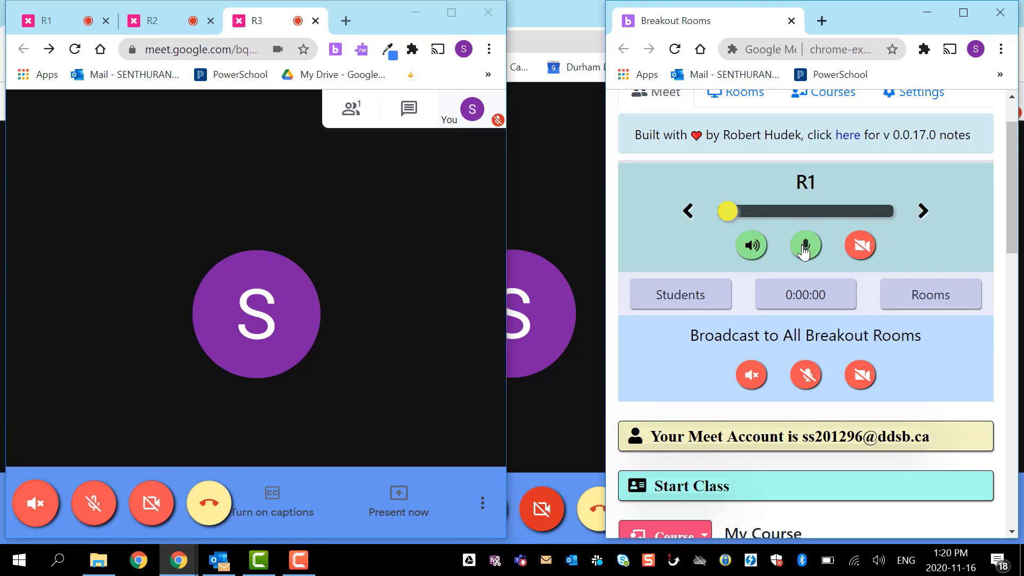
click(806, 253)
click(860, 253)
click(860, 253)
- In room R2, dismiss the joining-info pop-up, toggle the speaker off and on, and turn the microphone on
click(921, 208)
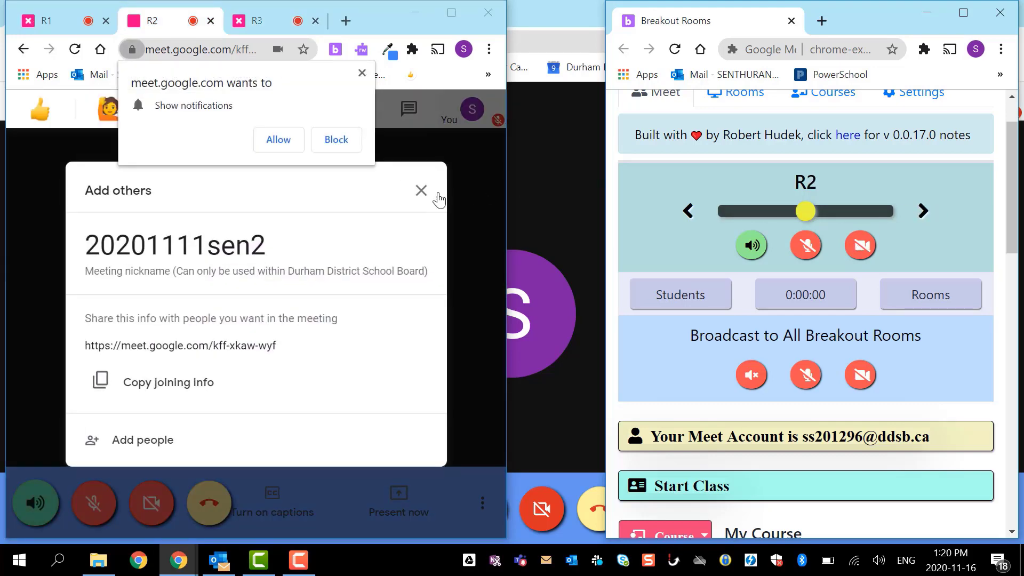
click(421, 191)
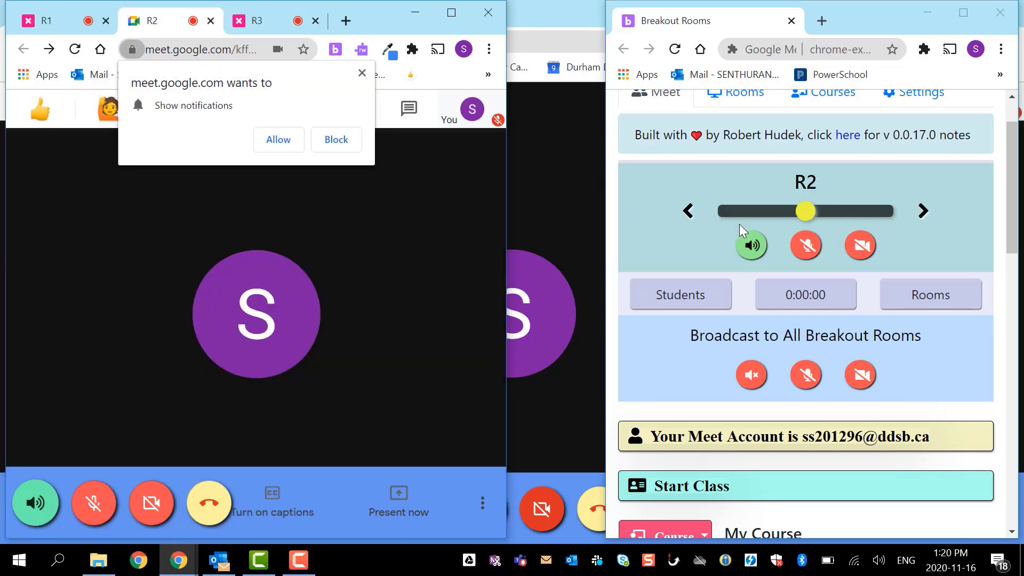
click(757, 254)
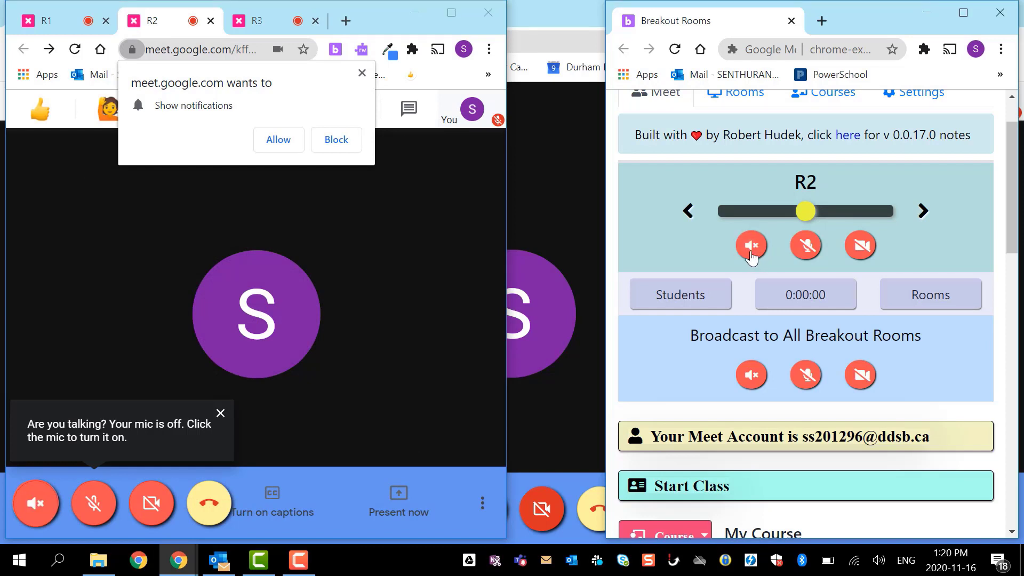
click(751, 254)
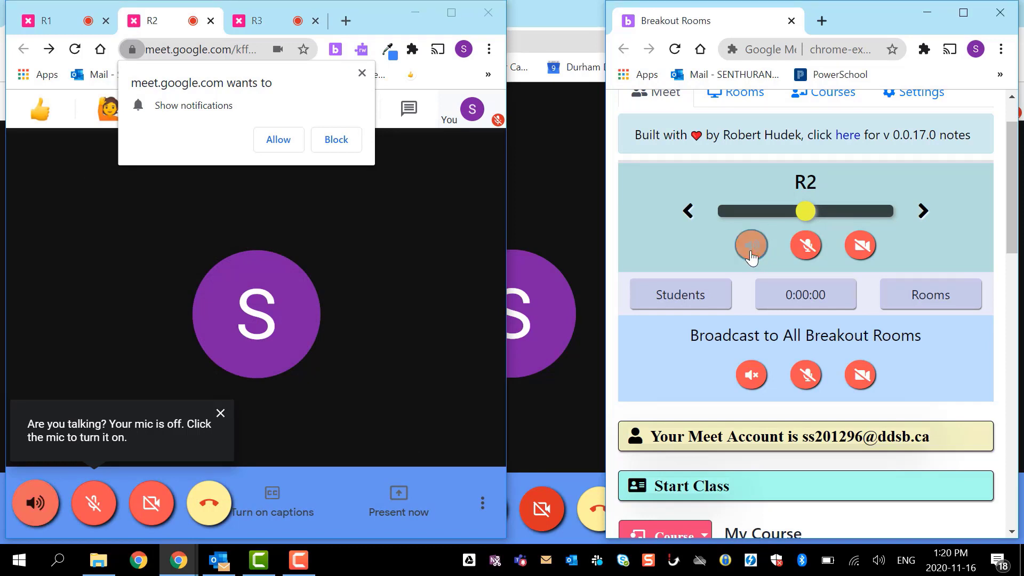
click(808, 255)
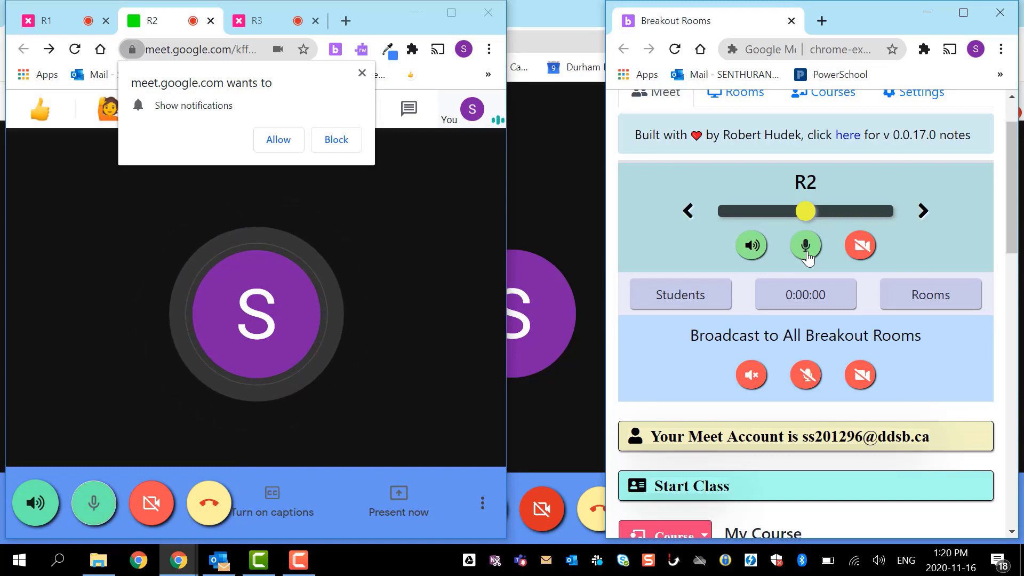
- Step to room R3, return to R2, and allow notifications in the R2 tab
click(923, 211)
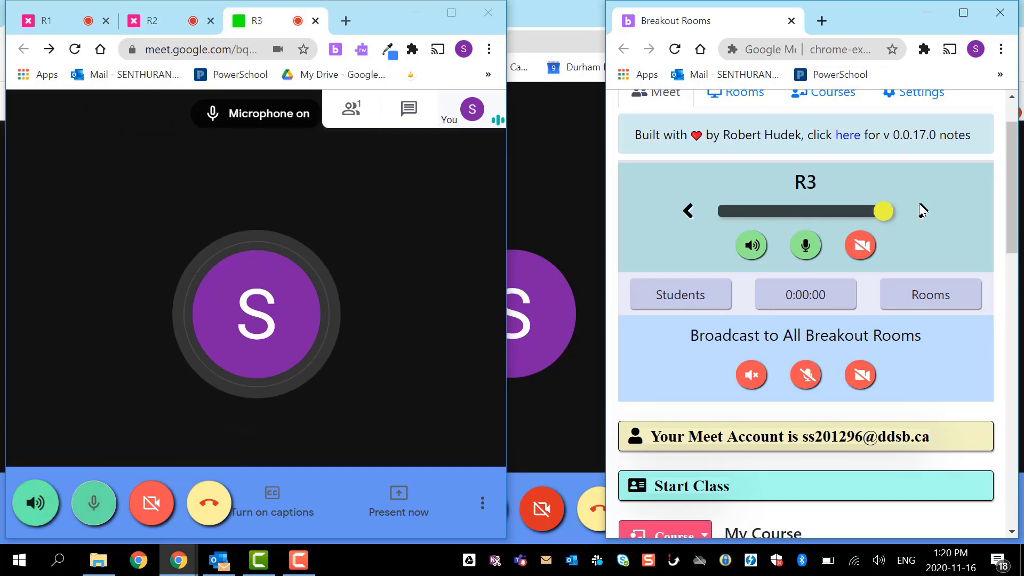
click(689, 209)
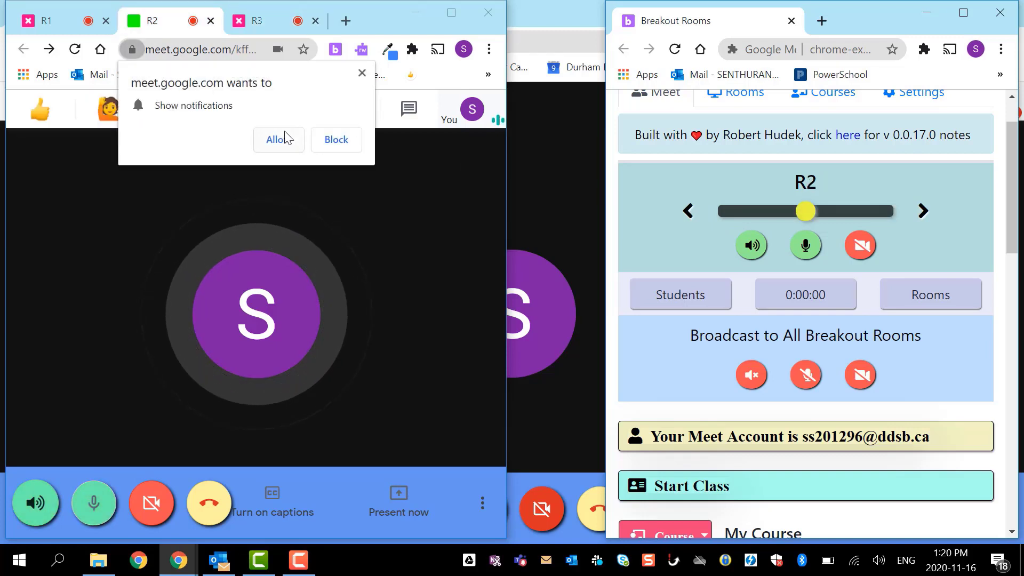
click(286, 138)
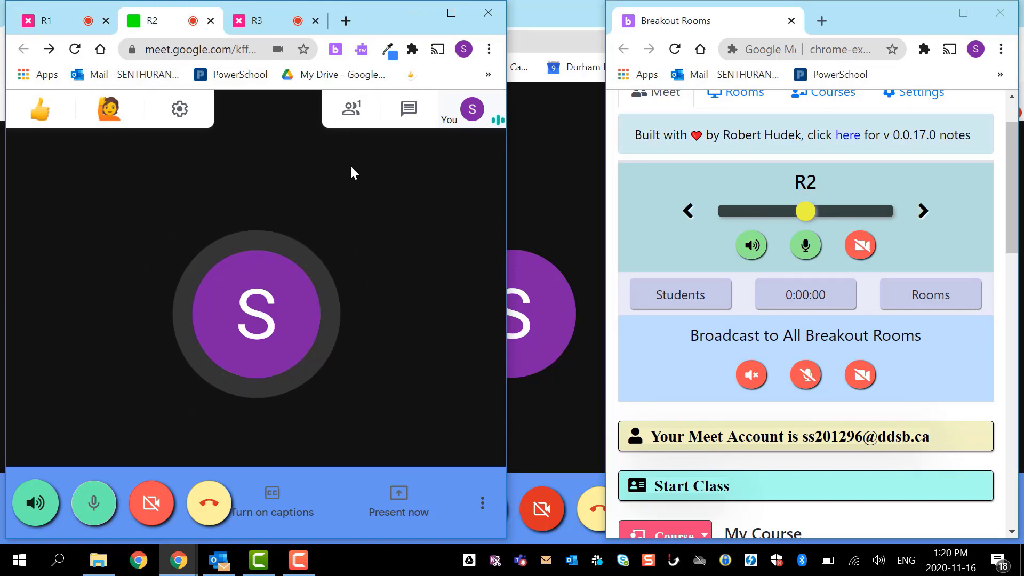
- Switch controls to room R1 and dismiss its joining-info and notification pop-ups
click(689, 210)
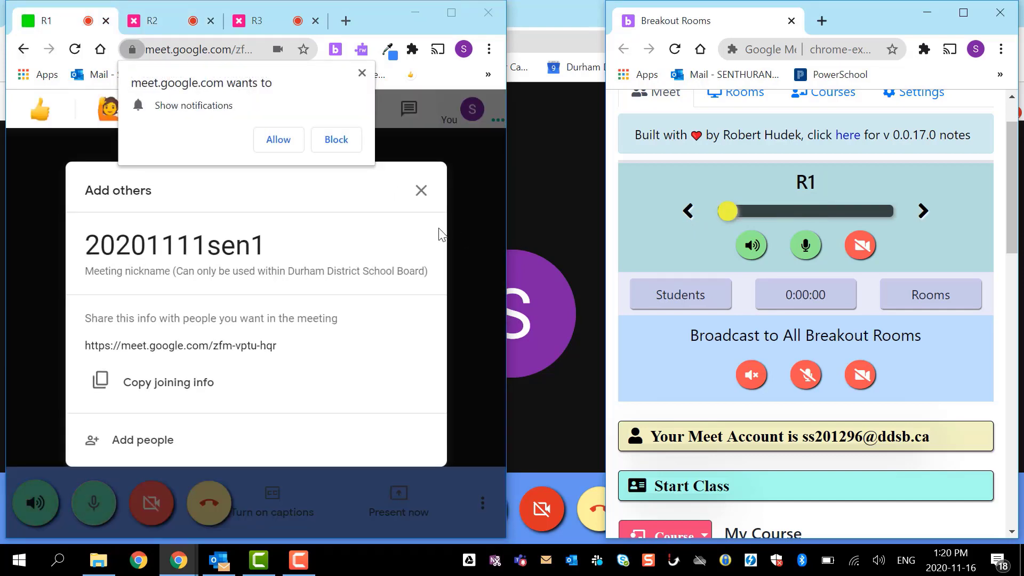
click(422, 190)
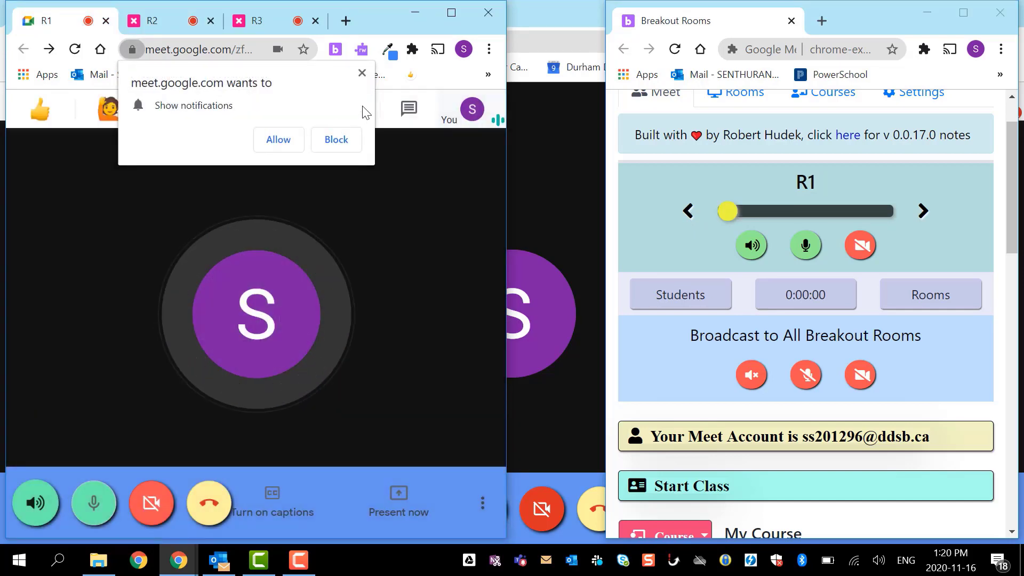
click(362, 73)
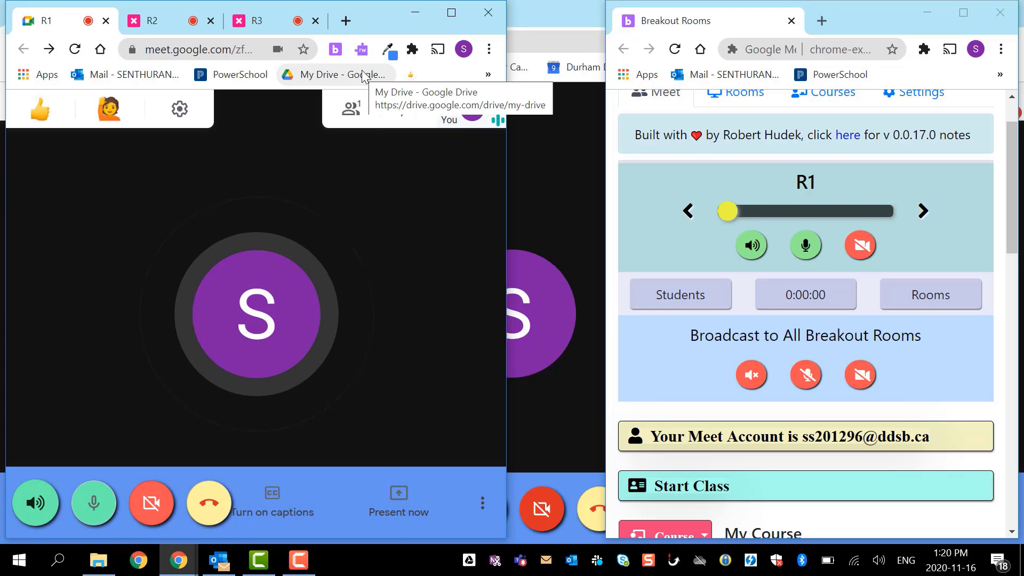